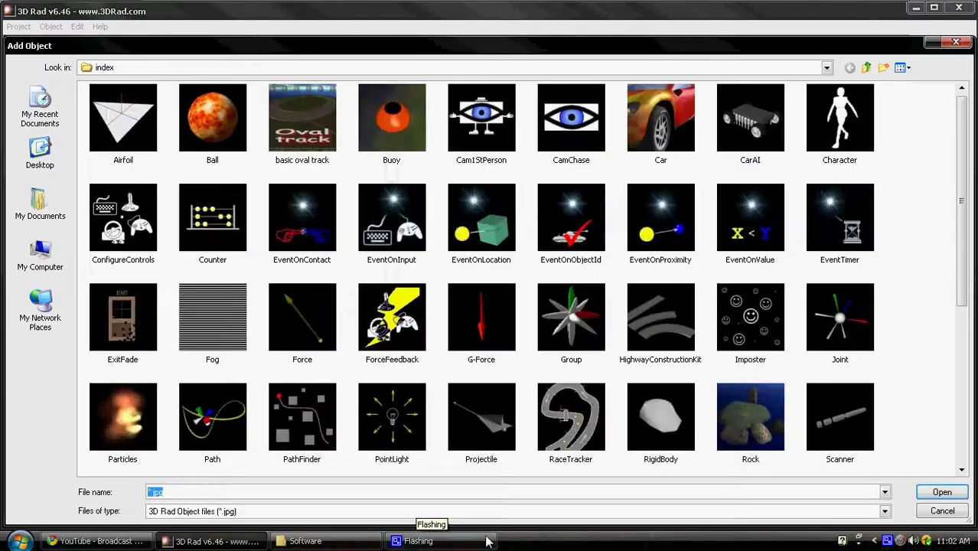
# Step: Scroll through the object catalogue without adding any object
pyautogui.scroll(-3, 918, 371)
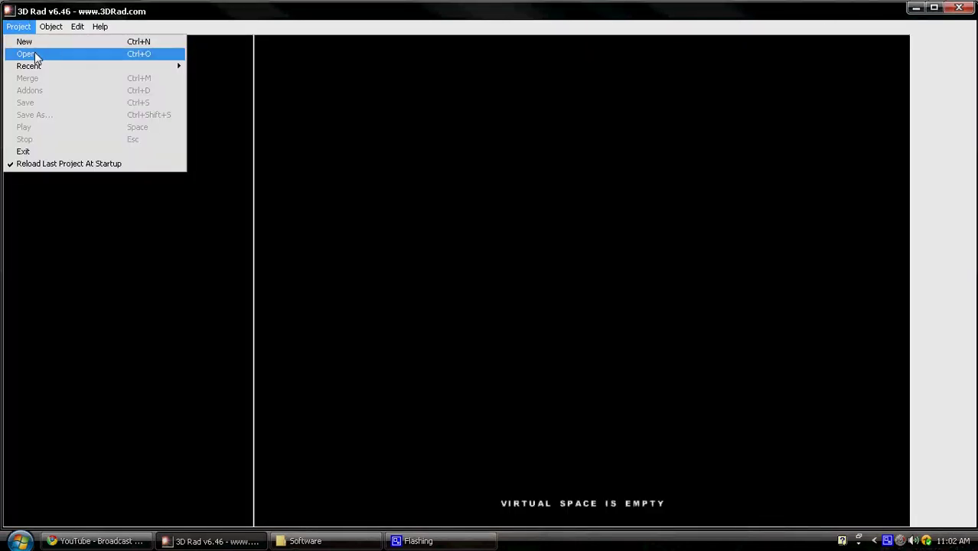
# Step: Browse the projects folder in the Open dialog, first picking plugin_SpeedometerTacho
pyautogui.click(35, 54)
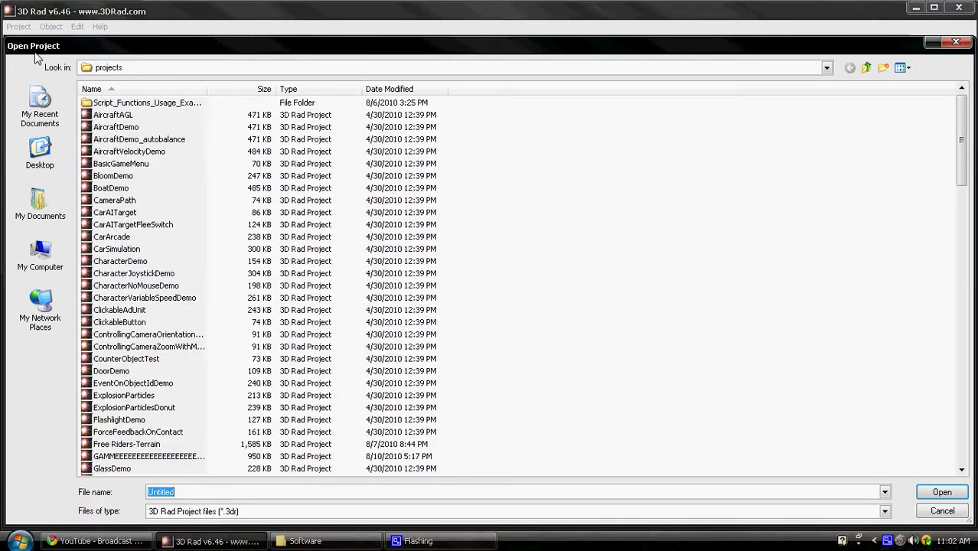
pyautogui.click(467, 267)
pyautogui.scroll(-3, 459, 264)
pyautogui.scroll(-6, 451, 260)
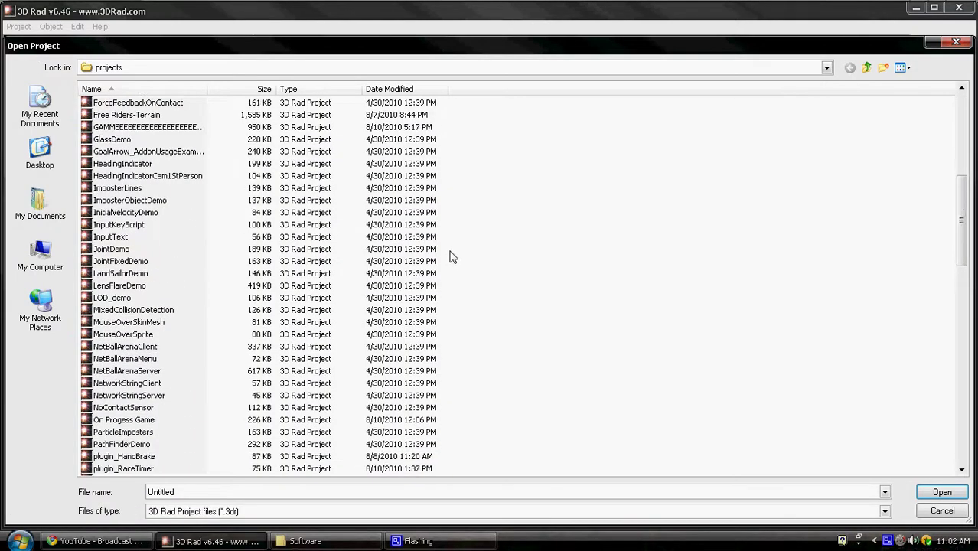
pyautogui.scroll(-7, 452, 257)
pyautogui.scroll(-1, 451, 257)
pyautogui.scroll(1, 156, 245)
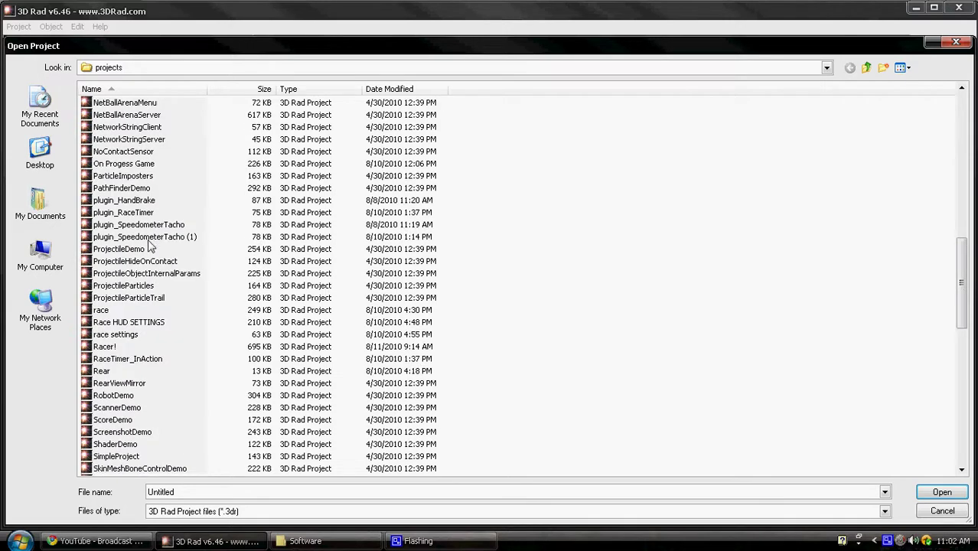
pyautogui.click(158, 227)
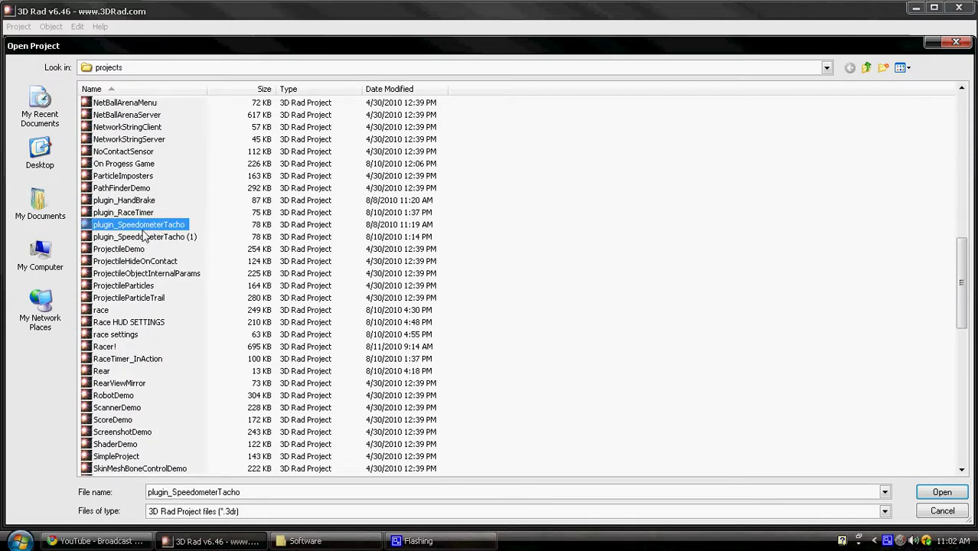
# Step: Select the Speedometer-Tacho project instead and open it
pyautogui.scroll(-4, 225, 334)
pyautogui.scroll(-3, 225, 334)
pyautogui.scroll(-3, 225, 336)
pyautogui.scroll(-1, 142, 453)
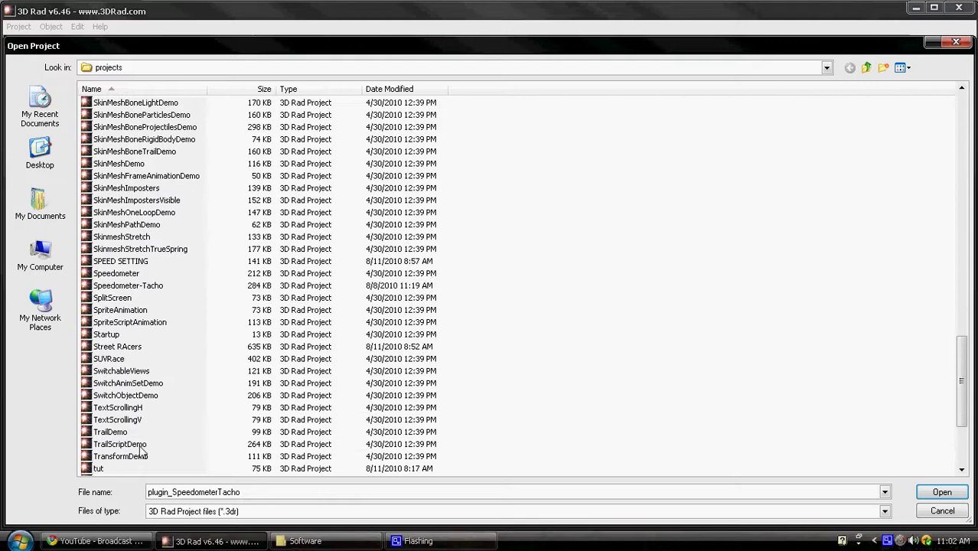
pyautogui.scroll(5, 141, 450)
pyautogui.scroll(-8, 141, 451)
pyautogui.scroll(-1, 140, 440)
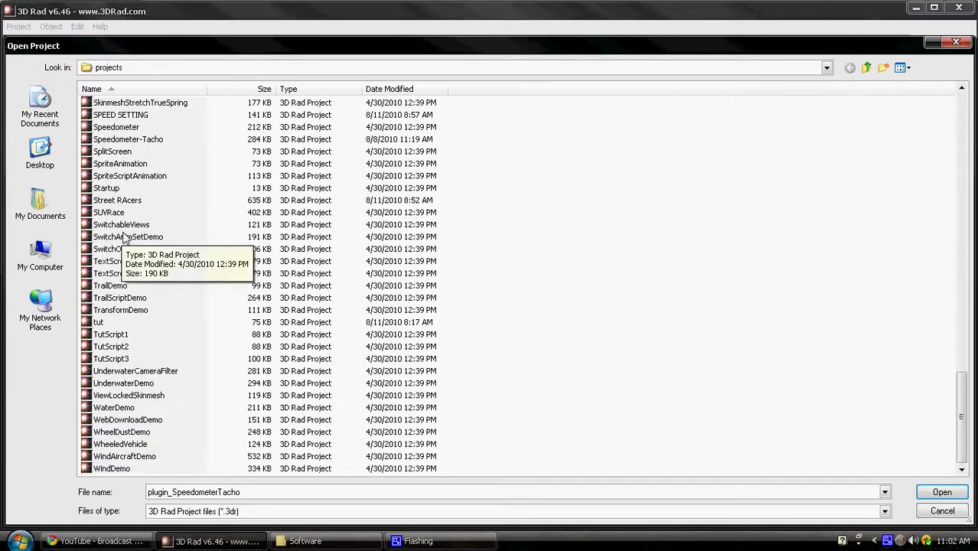
pyautogui.scroll(1, 108, 241)
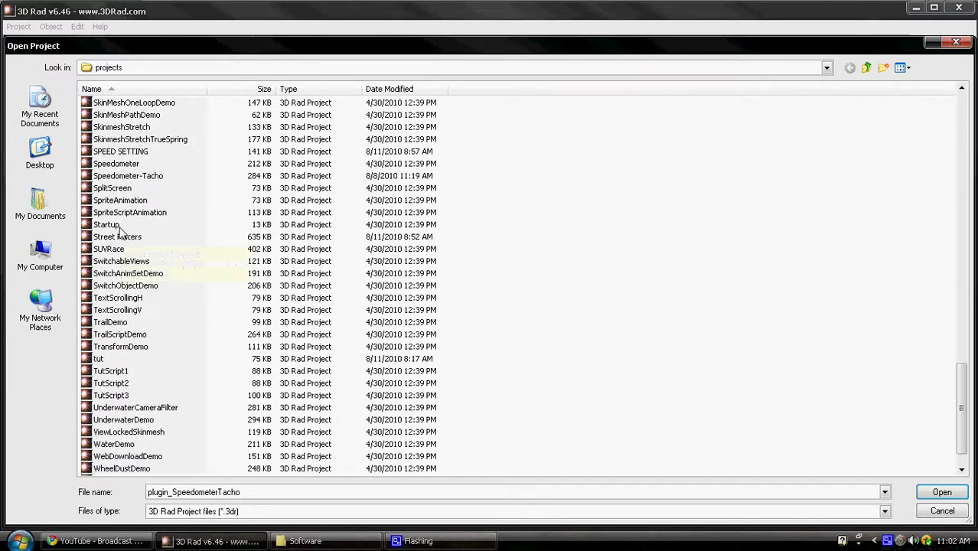
pyautogui.click(123, 178)
pyautogui.doubleClick(123, 183)
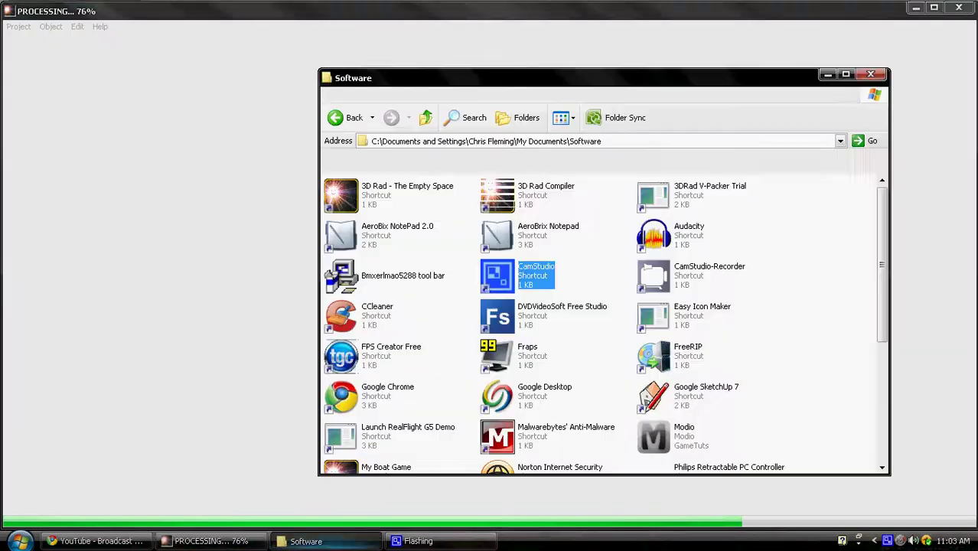
# Step: Glance at Chrome and the Software folder, then return to the loaded 3D Rad project
pyautogui.click(96, 542)
pyautogui.click(305, 541)
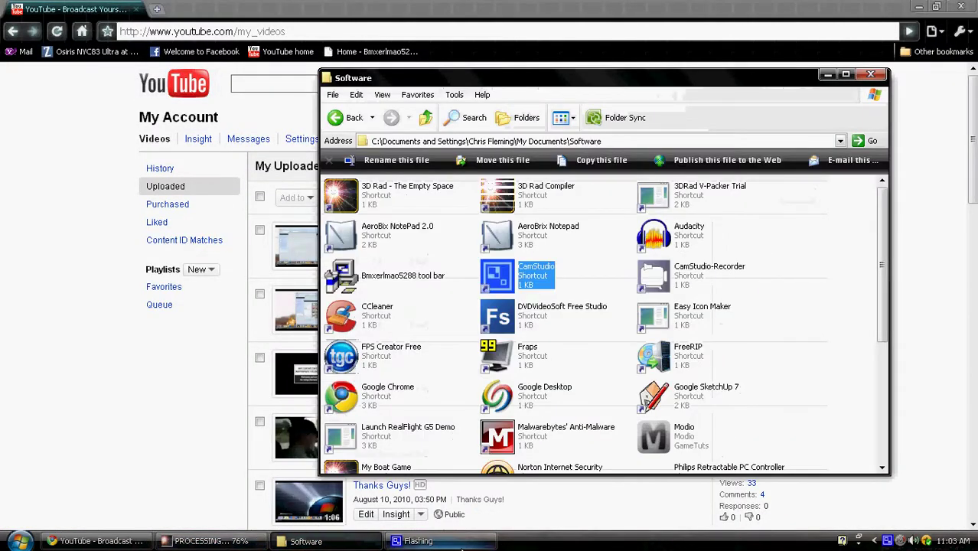
pyautogui.click(236, 540)
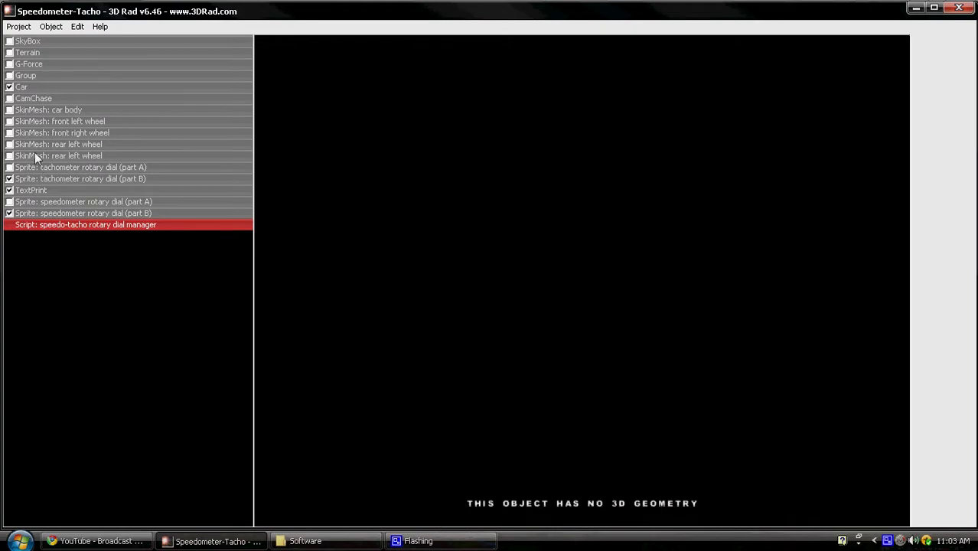
# Step: Delete the SkyBox, Terrain, G-Force and Group objects, confirming each removal
pyautogui.click(35, 56)
pyautogui.moveTo(477, 295); pyautogui.dragTo(466, 368)
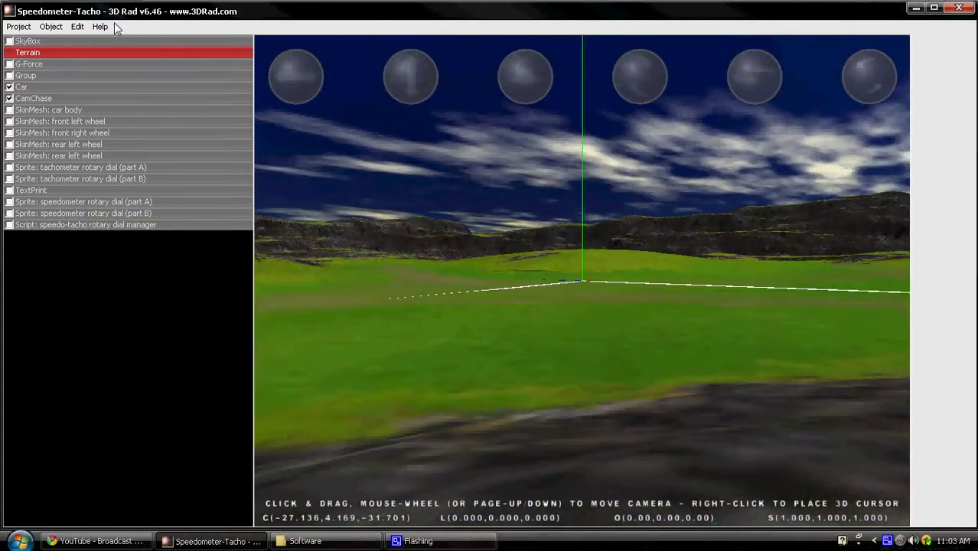
pyautogui.click(95, 42)
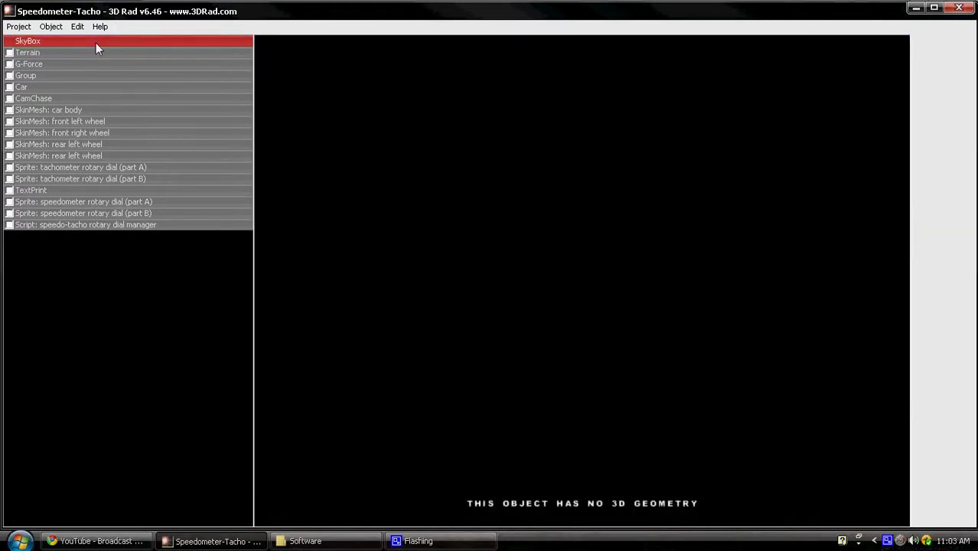
pyautogui.press('Delete')
pyautogui.press('Return')
pyautogui.press('Delete')
pyautogui.press('Return')
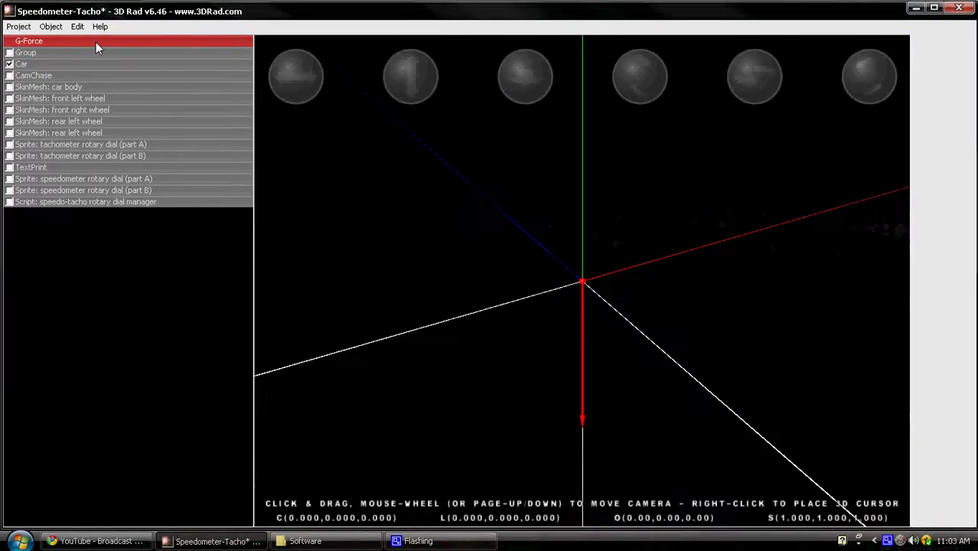
pyautogui.press('Delete')
pyautogui.press('Return')
pyautogui.press('Delete')
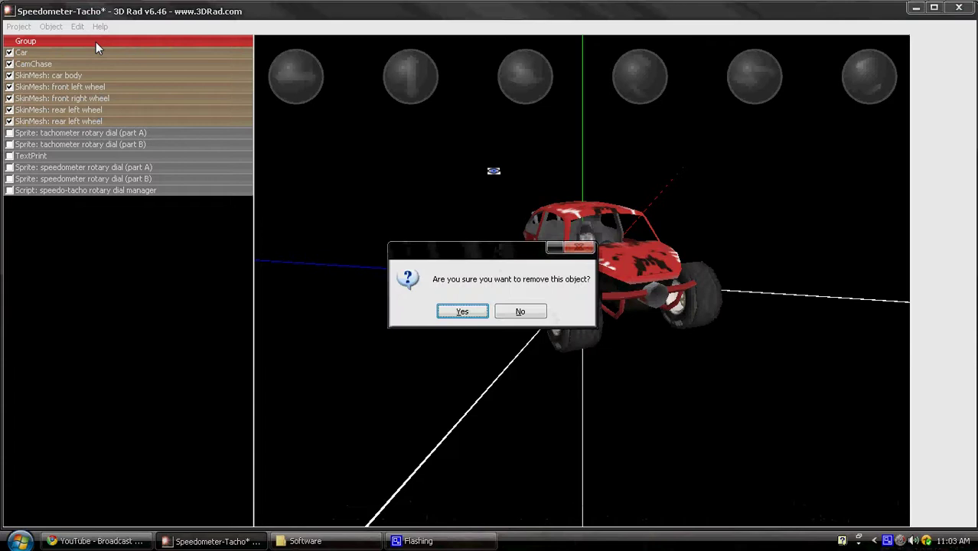
pyautogui.press('Return')
# Step: Delete the Car, CamChase camera, car body mesh and all four wheel meshes
pyautogui.press('Delete')
pyautogui.press('Return')
pyautogui.press('Delete')
pyautogui.press('Return')
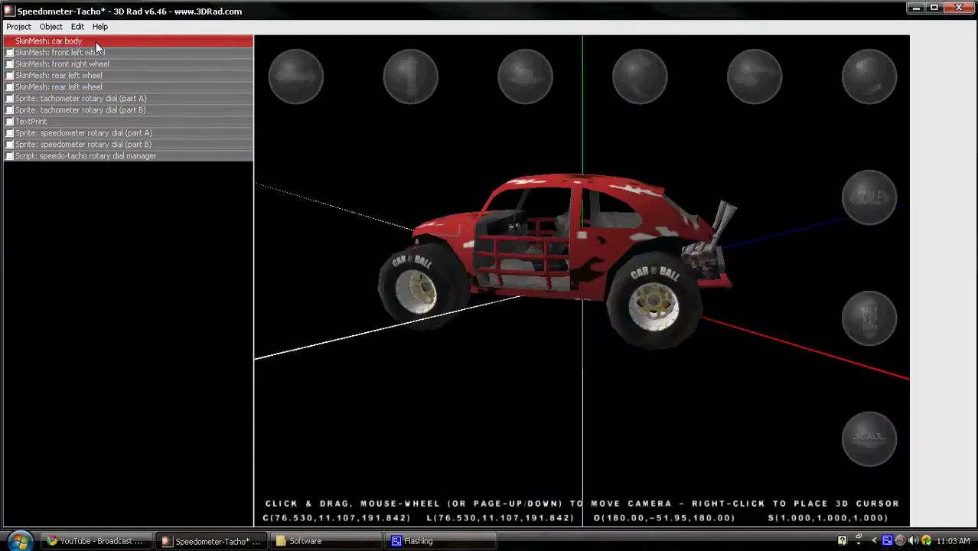
pyautogui.press('Delete')
pyautogui.press('Return')
pyautogui.press('Delete')
pyautogui.press('Return')
pyautogui.press('Delete')
pyautogui.press('Return')
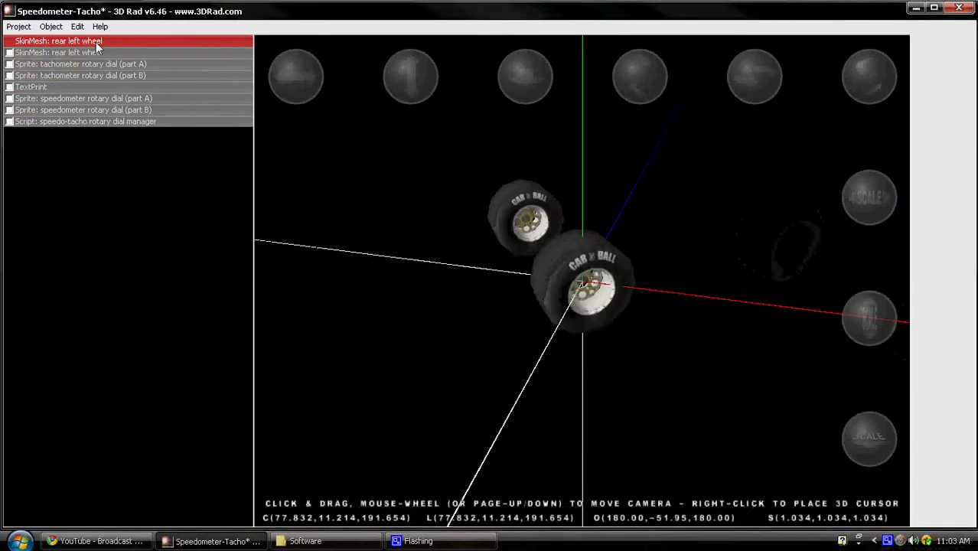
pyautogui.press('Delete')
pyautogui.press('Return')
pyautogui.press('Delete')
pyautogui.press('Return')
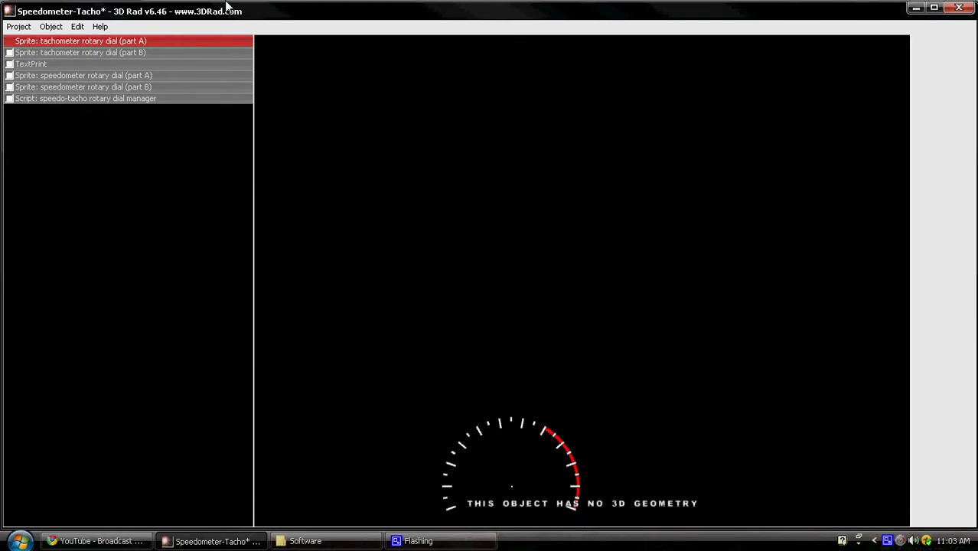
# Step: Inspect the remaining dial-manager script, speedometer sprite, TextPrint and tachometer sprite
pyautogui.click(70, 100)
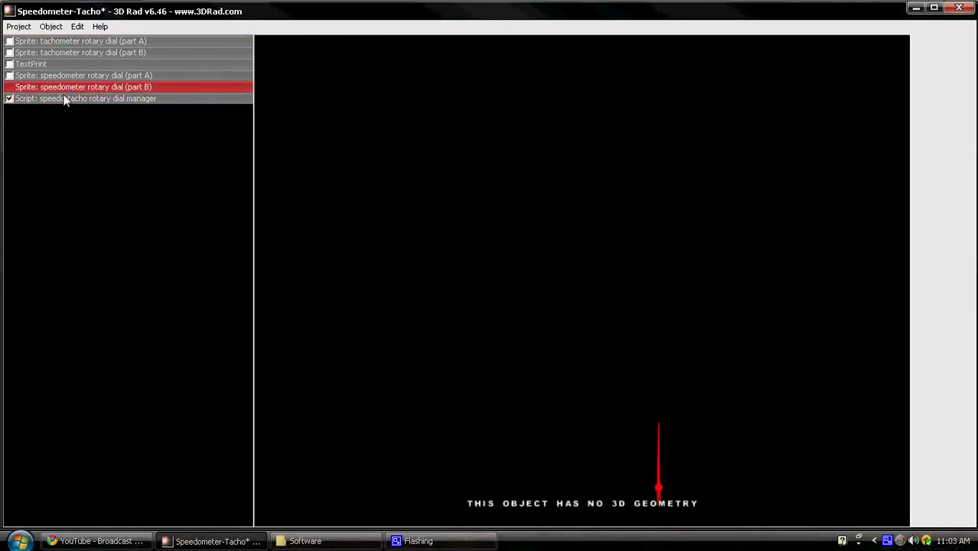
pyautogui.click(62, 88)
pyautogui.click(50, 75)
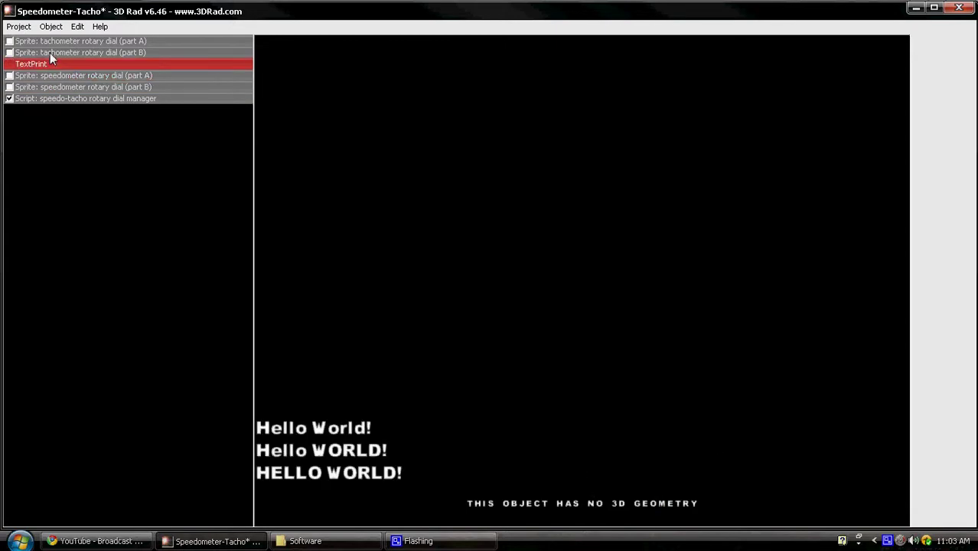
pyautogui.click(50, 53)
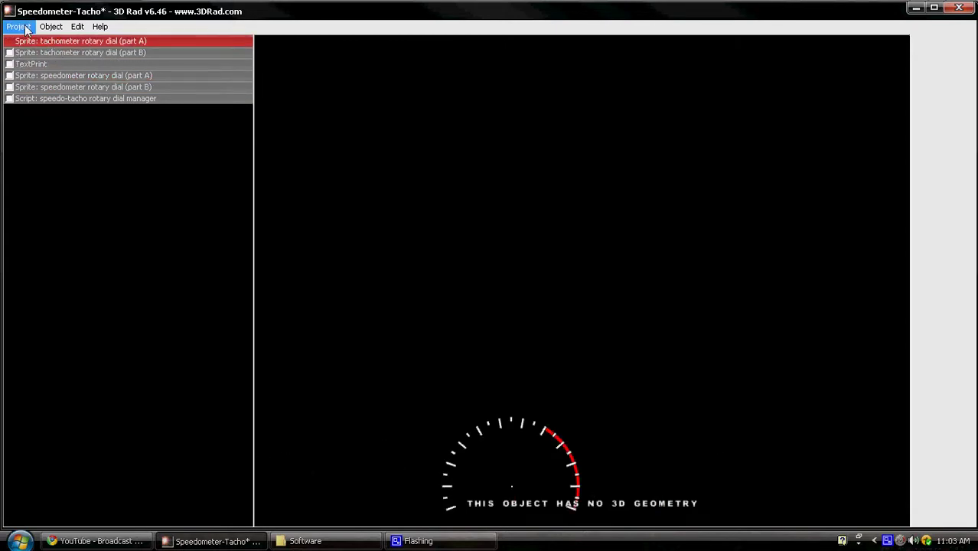
# Step: Save the project as 'Speed Setting', overwriting the existing file
pyautogui.click(19, 26)
pyautogui.click(107, 116)
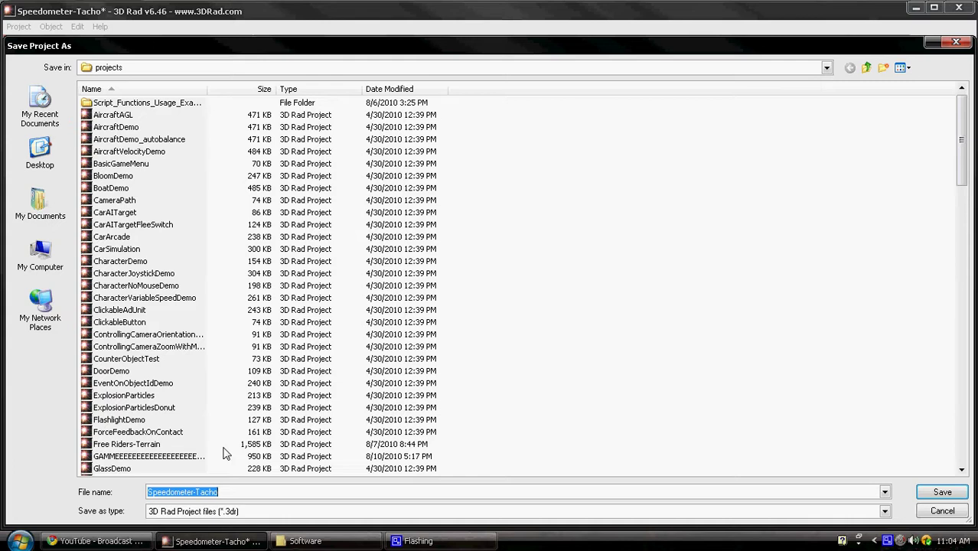
pyautogui.write('Speed Setting')
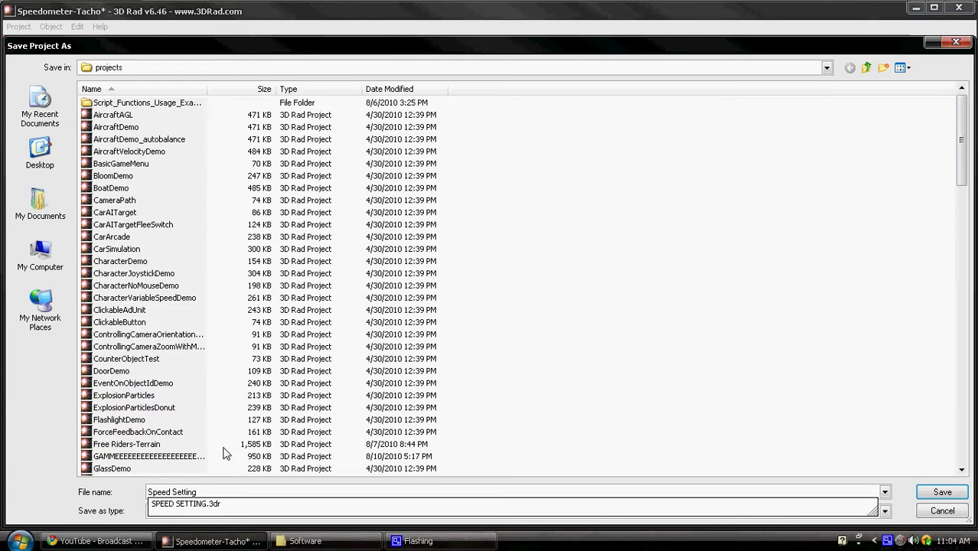
pyautogui.press('Return')
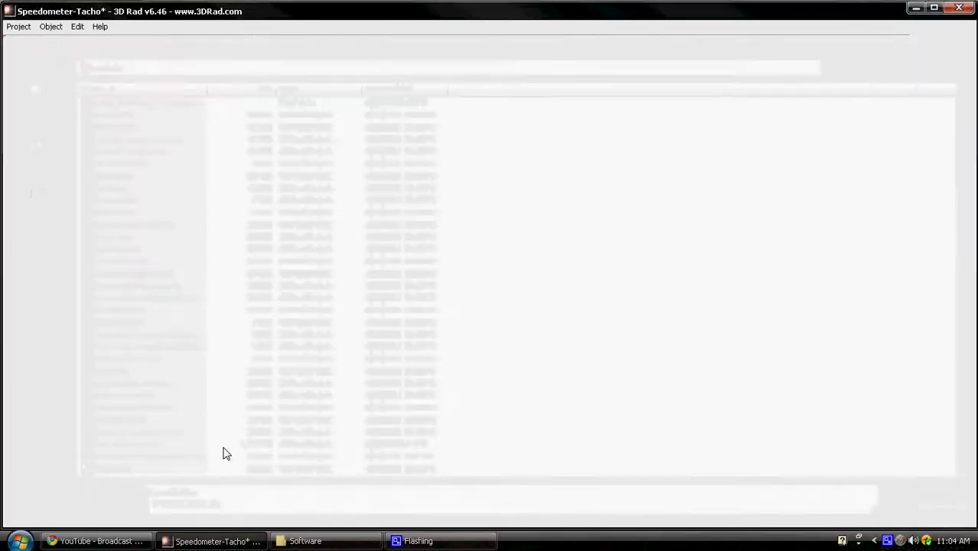
pyautogui.click(465, 313)
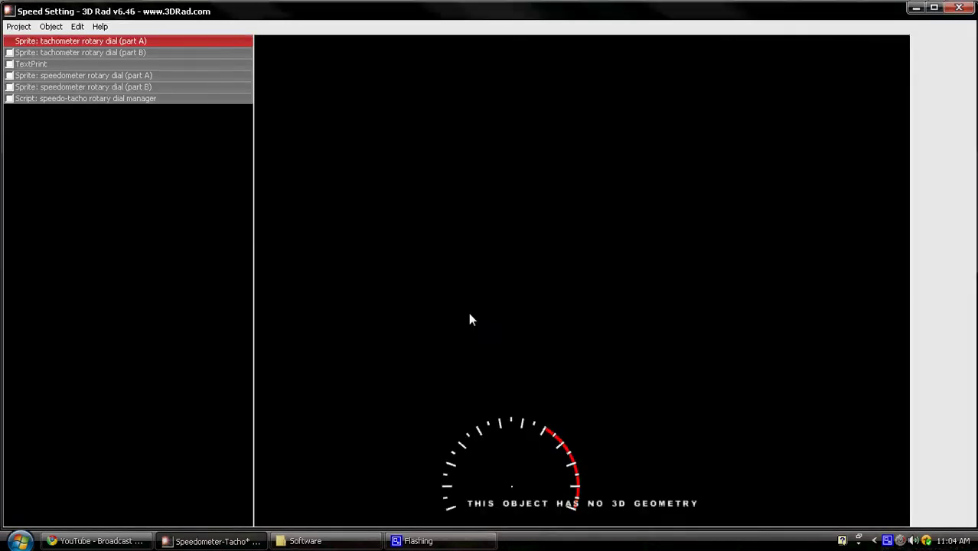
# Step: Start a fresh empty project and add a Terrain object
pyautogui.click(18, 26)
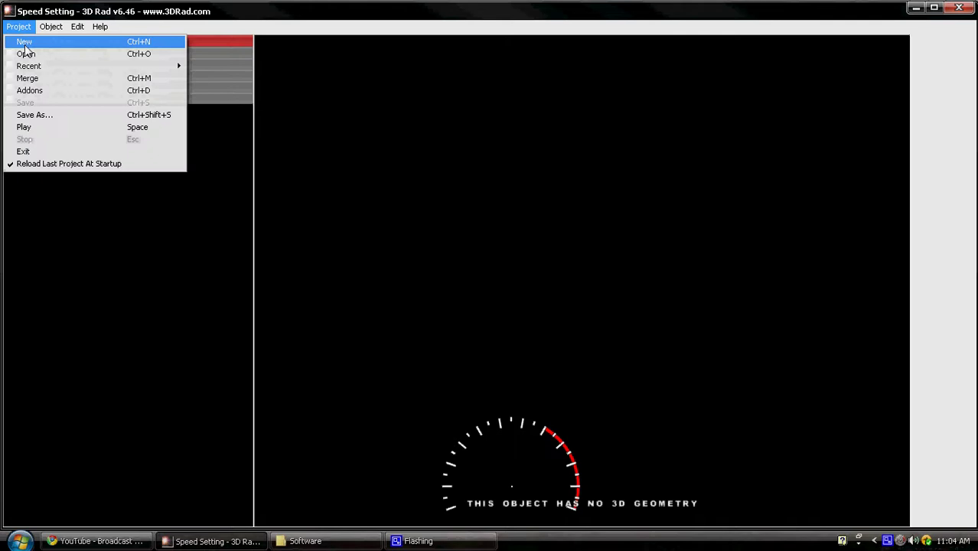
pyautogui.click(23, 40)
pyautogui.click(14, 29)
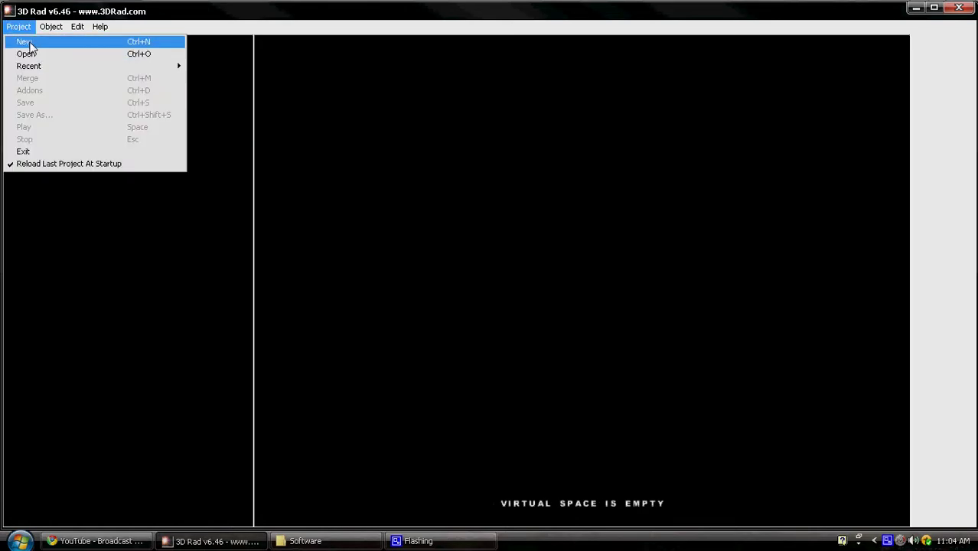
pyautogui.click(31, 42)
pyautogui.click(51, 26)
pyautogui.click(49, 40)
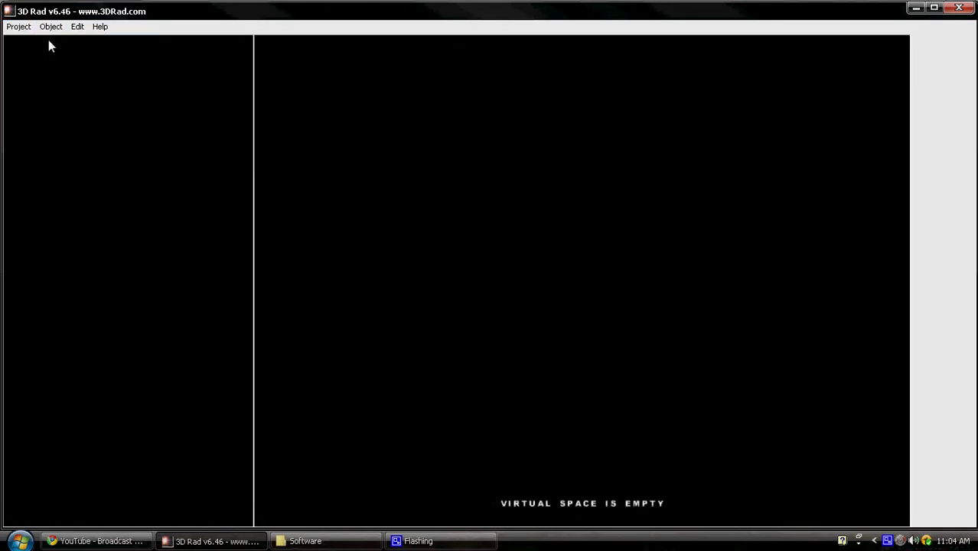
pyautogui.scroll(-3, 848, 367)
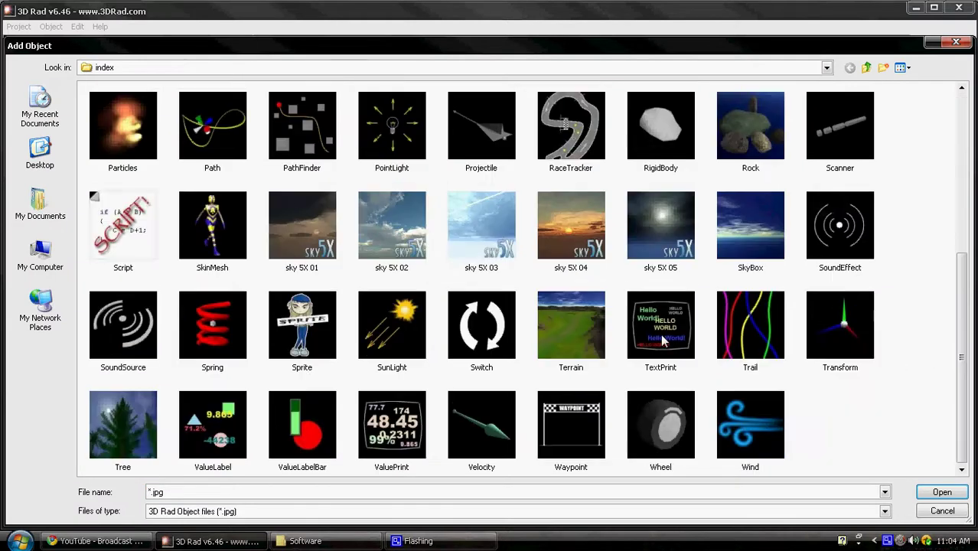
pyautogui.doubleClick(709, 393)
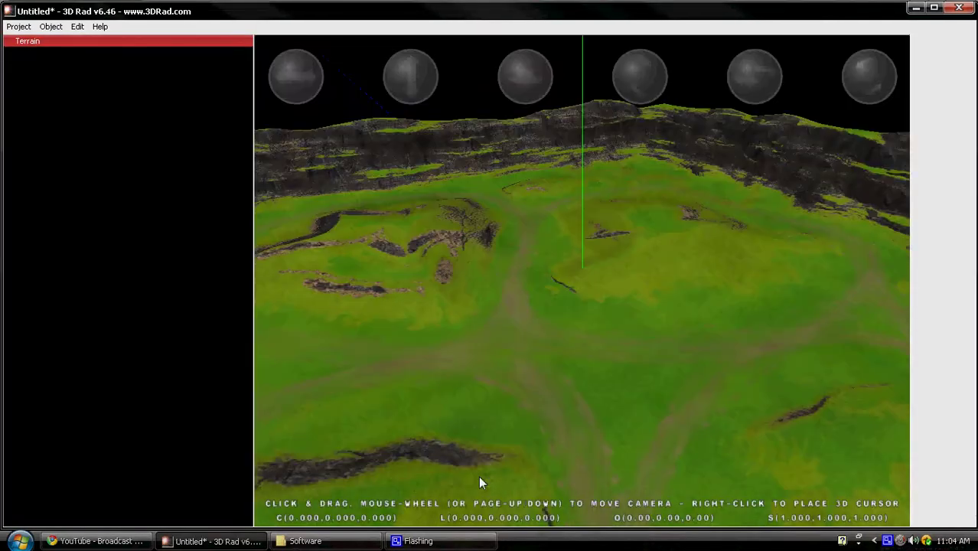
# Step: Add G-Force and a Car, then swing the view behind the car
pyautogui.click(51, 26)
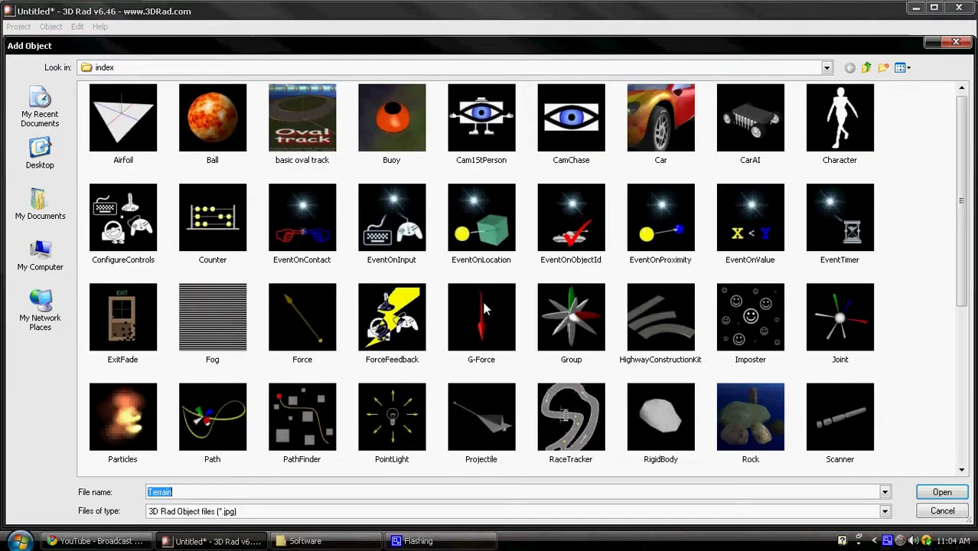
pyautogui.doubleClick(486, 309)
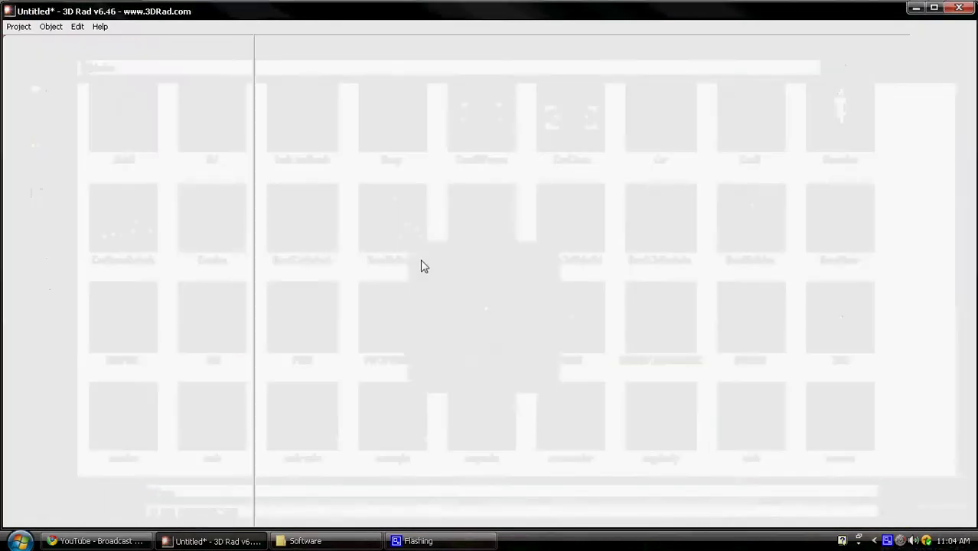
pyautogui.click(52, 27)
pyautogui.click(63, 43)
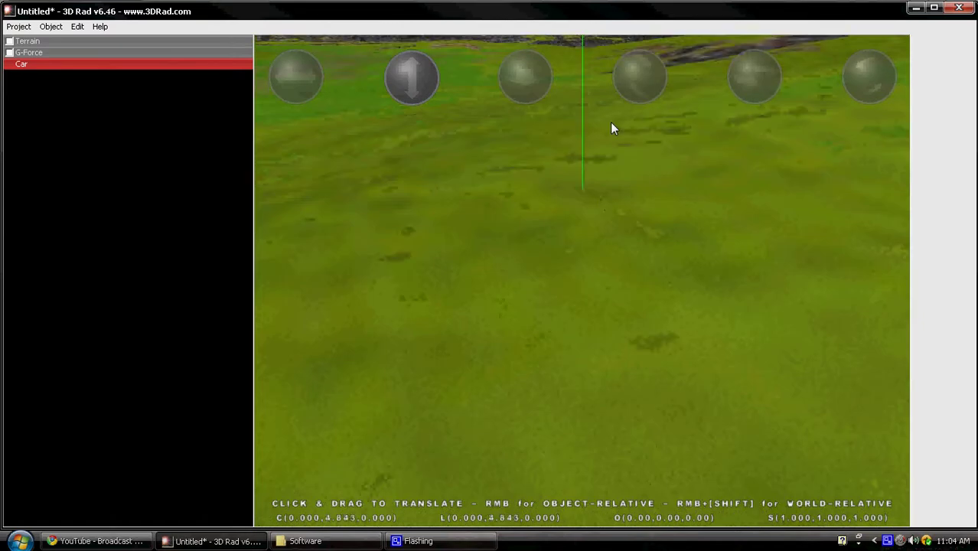
pyautogui.moveTo(415, 81); pyautogui.dragTo(598, 120)
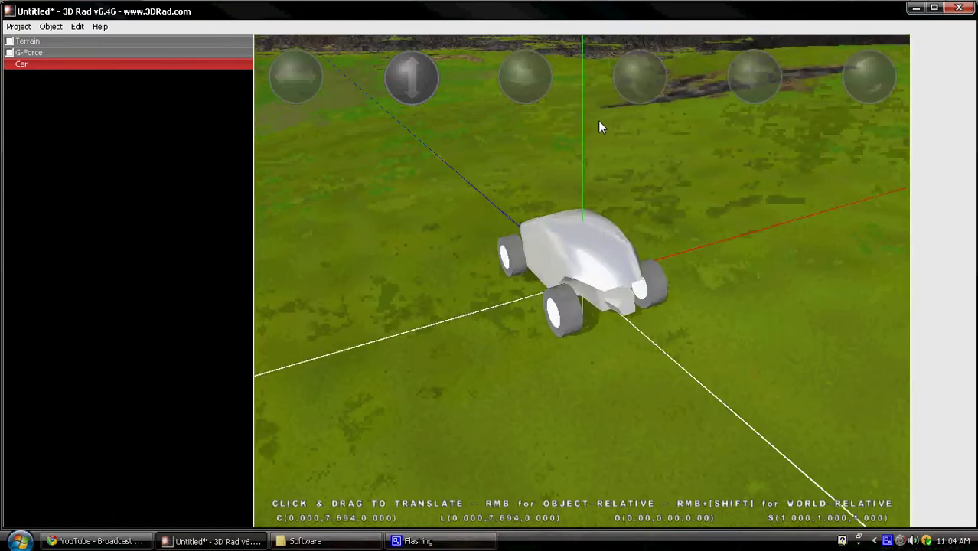
pyautogui.moveTo(609, 280)
pyautogui.mouseDown()
pyautogui.moveTo(705, 330)
pyautogui.moveTo(705, 291)
pyautogui.mouseUp()
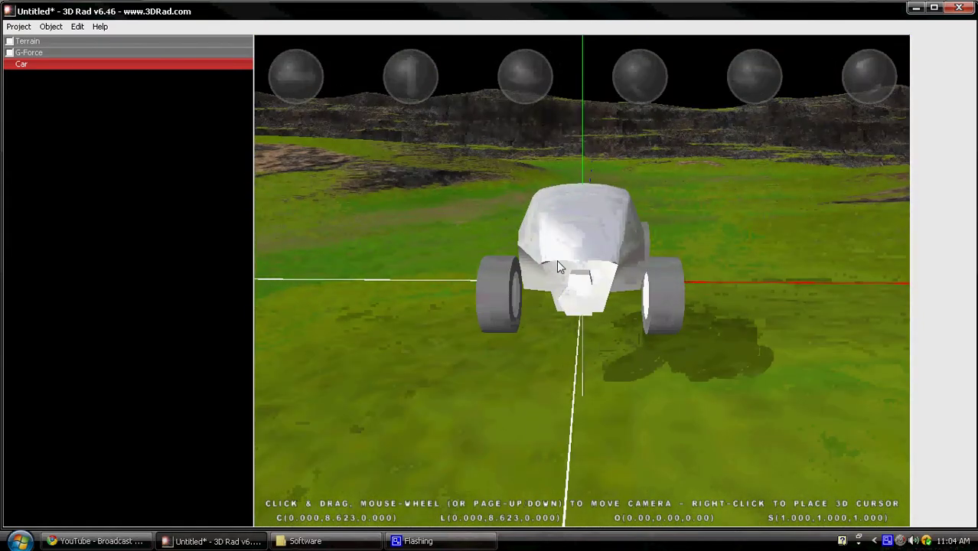
pyautogui.doubleClick(146, 63)
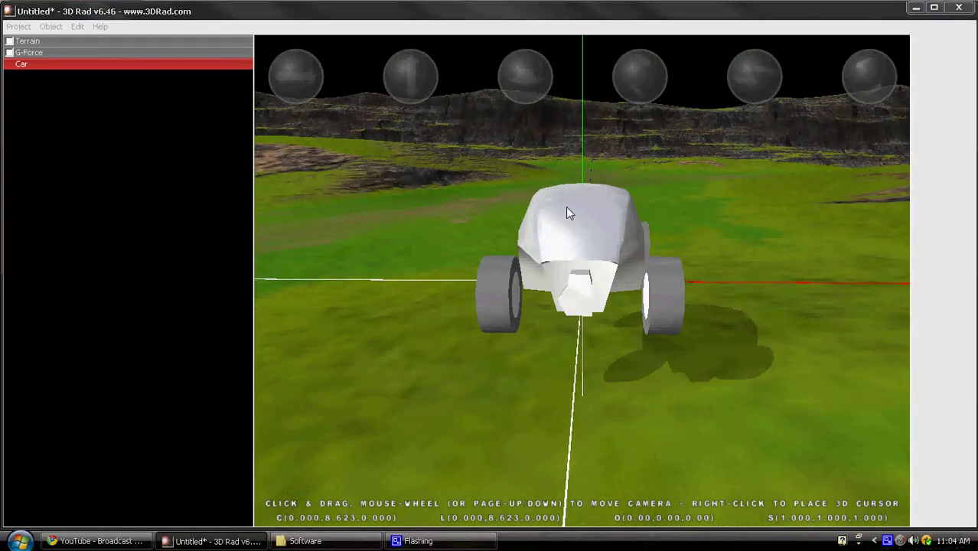
# Step: Swap the car's model to AudiTT and confirm the car settings
pyautogui.click(501, 204)
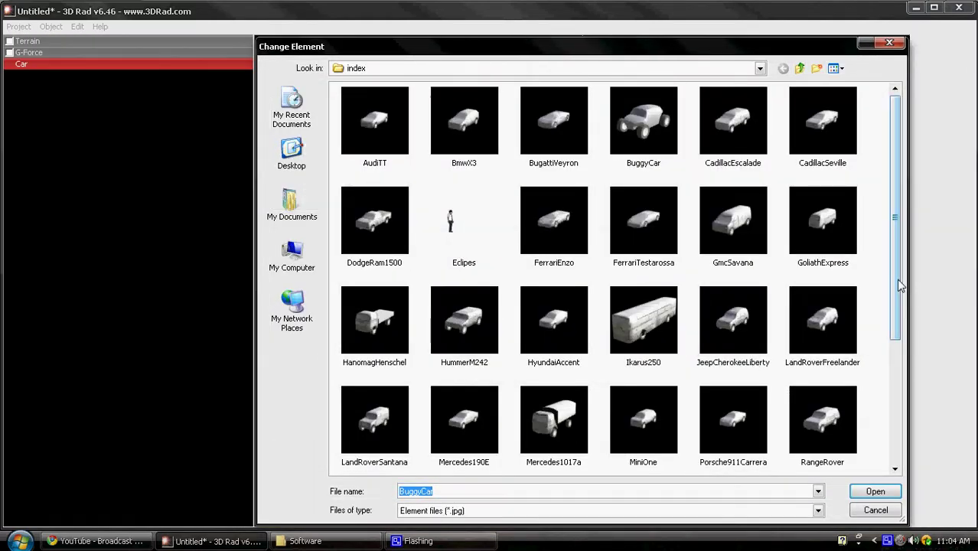
pyautogui.scroll(-3, 901, 284)
pyautogui.scroll(-1, 889, 366)
pyautogui.scroll(-2, 882, 394)
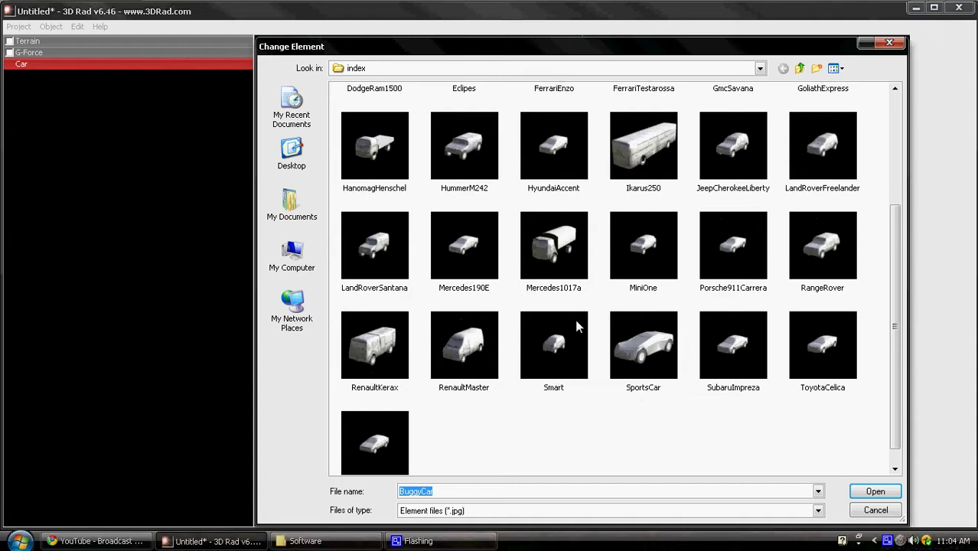
pyautogui.scroll(5, 572, 310)
pyautogui.scroll(1, 571, 298)
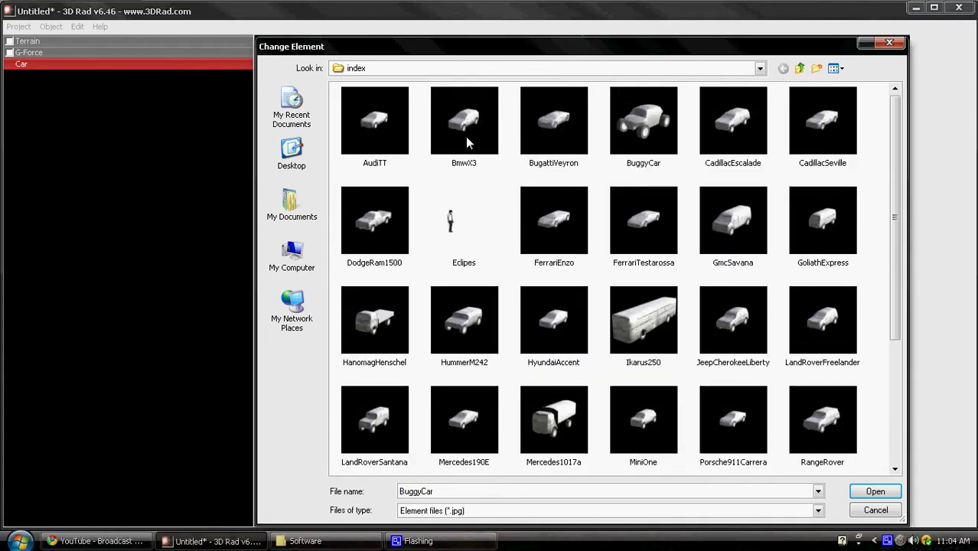
pyautogui.doubleClick(382, 139)
pyautogui.click(489, 442)
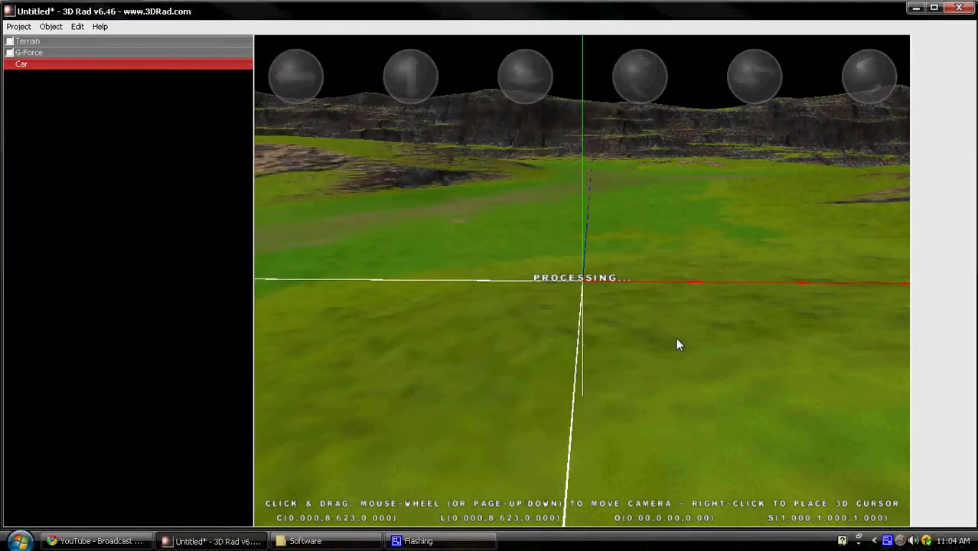
pyautogui.moveTo(582, 287)
pyautogui.mouseDown()
pyautogui.moveTo(677, 344)
pyautogui.moveTo(437, 281)
pyautogui.moveTo(580, 307)
pyautogui.moveTo(581, 279)
pyautogui.mouseUp()
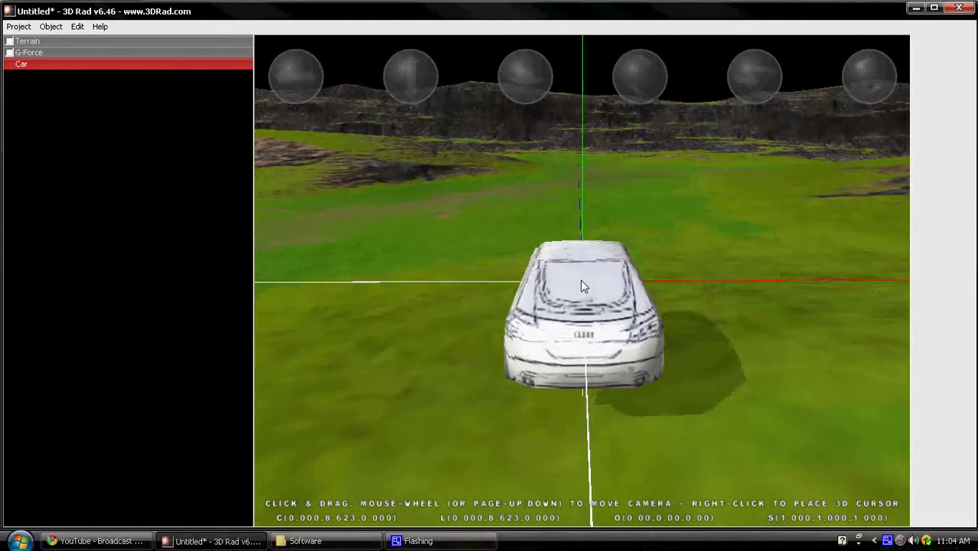
# Step: Add a CamChase camera and position it above and behind the car
pyautogui.click(52, 27)
pyautogui.click(52, 41)
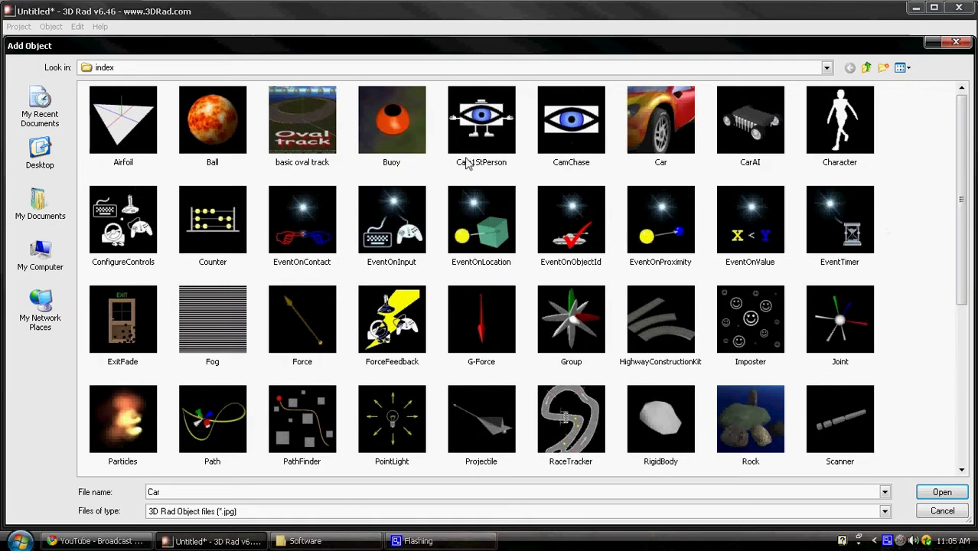
pyautogui.doubleClick(548, 138)
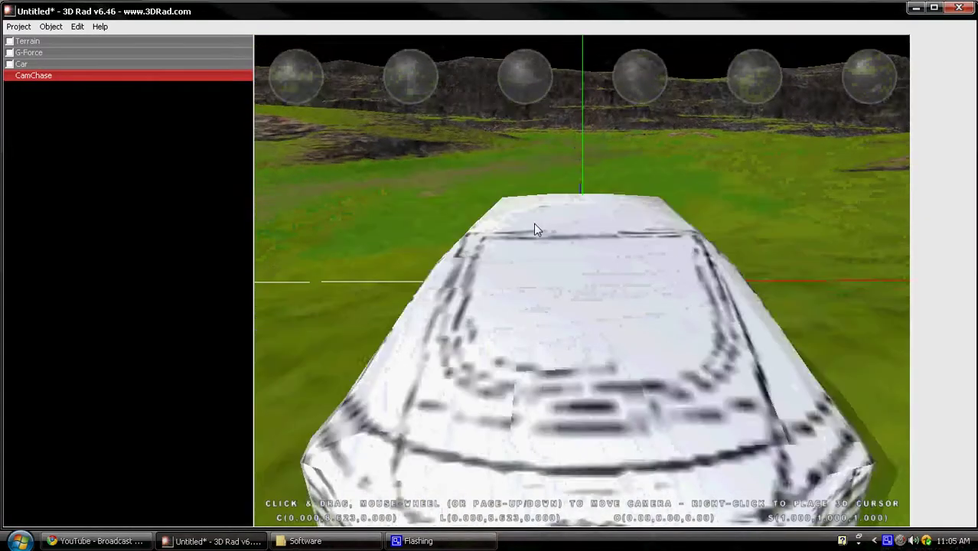
pyautogui.scroll(-2, 535, 225)
pyautogui.moveTo(420, 90)
pyautogui.mouseDown()
pyautogui.moveTo(582, 223)
pyautogui.moveTo(588, 134)
pyautogui.mouseUp()
pyautogui.moveTo(611, 299); pyautogui.dragTo(502, 163)
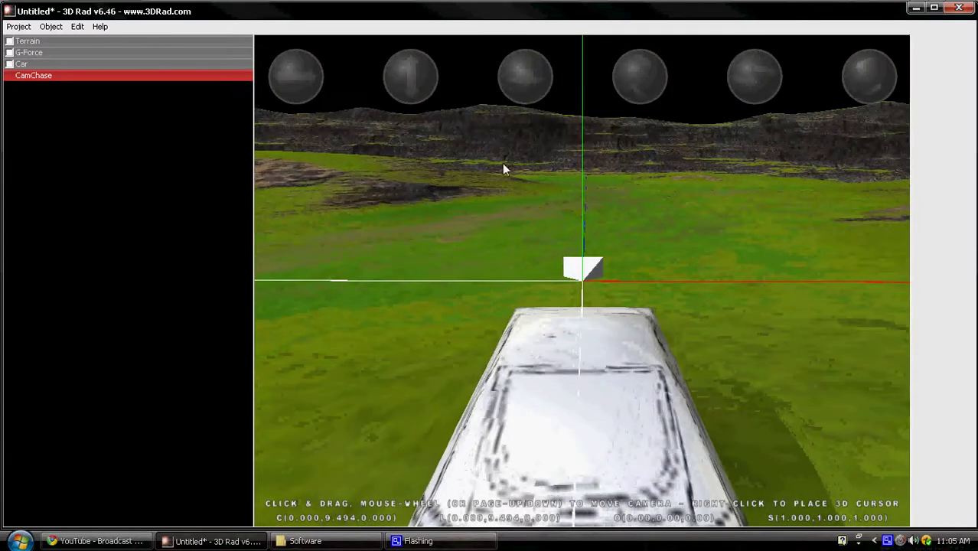
pyautogui.moveTo(589, 426); pyautogui.dragTo(636, 250)
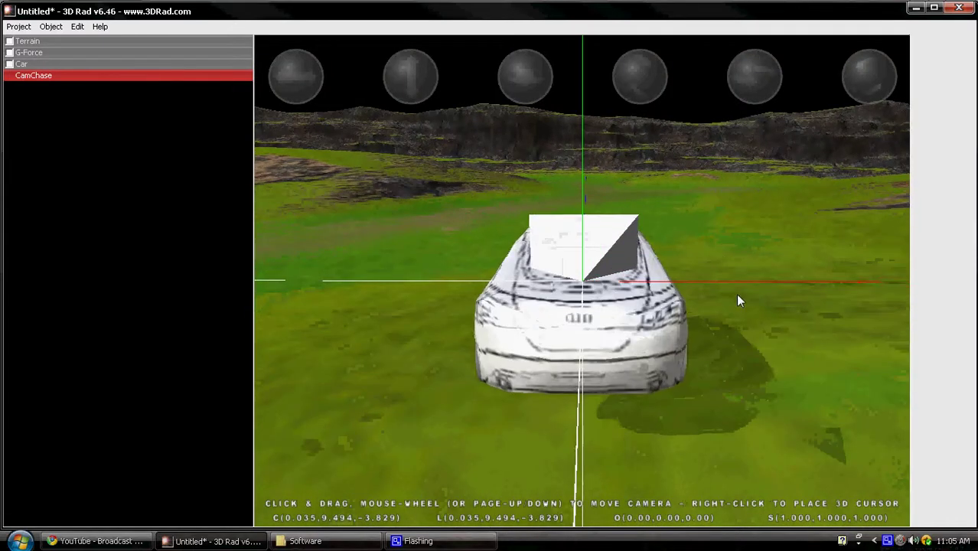
pyautogui.moveTo(411, 77); pyautogui.dragTo(588, 258)
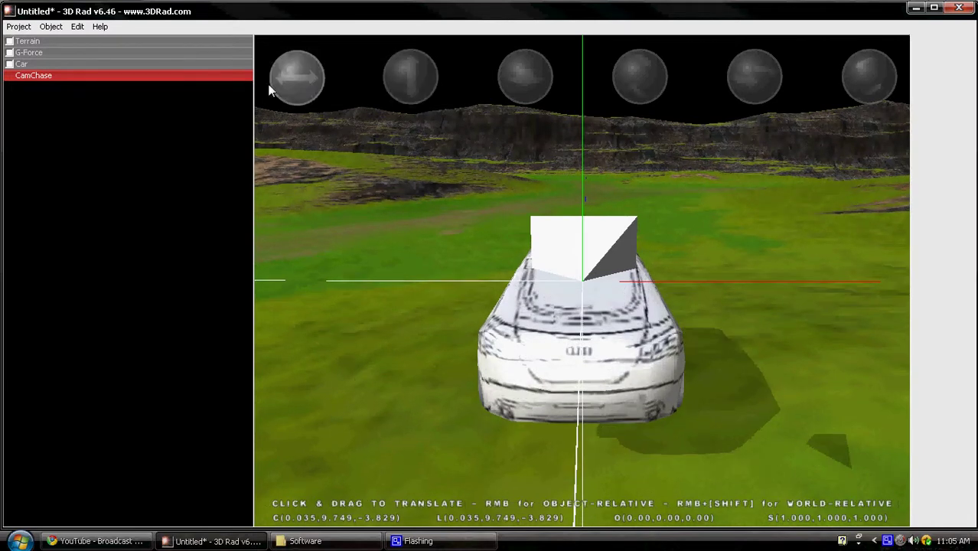
# Step: Link the chase camera to the Car and set its translation speed to 1
pyautogui.click(9, 65)
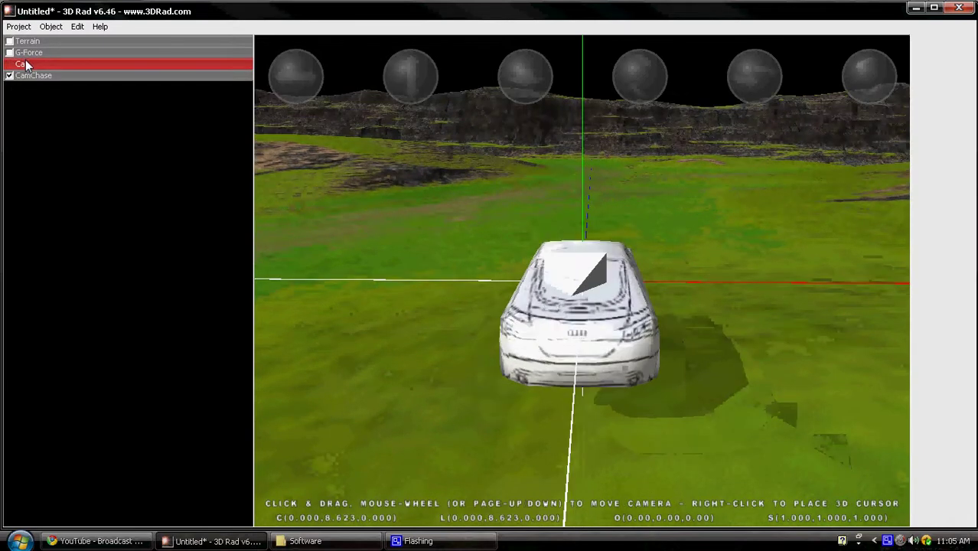
pyautogui.doubleClick(31, 75)
pyautogui.moveTo(291, 263); pyautogui.dragTo(374, 262)
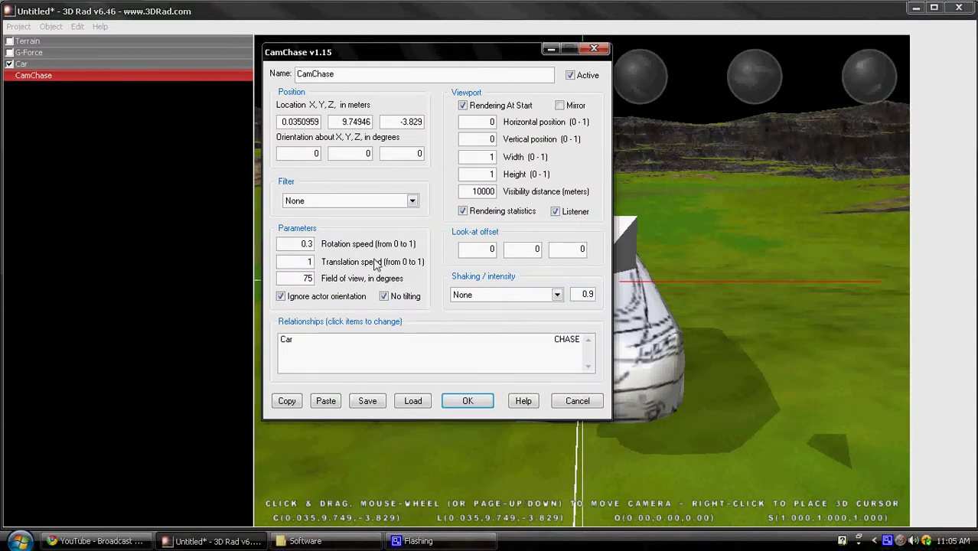
pyautogui.press('Return')
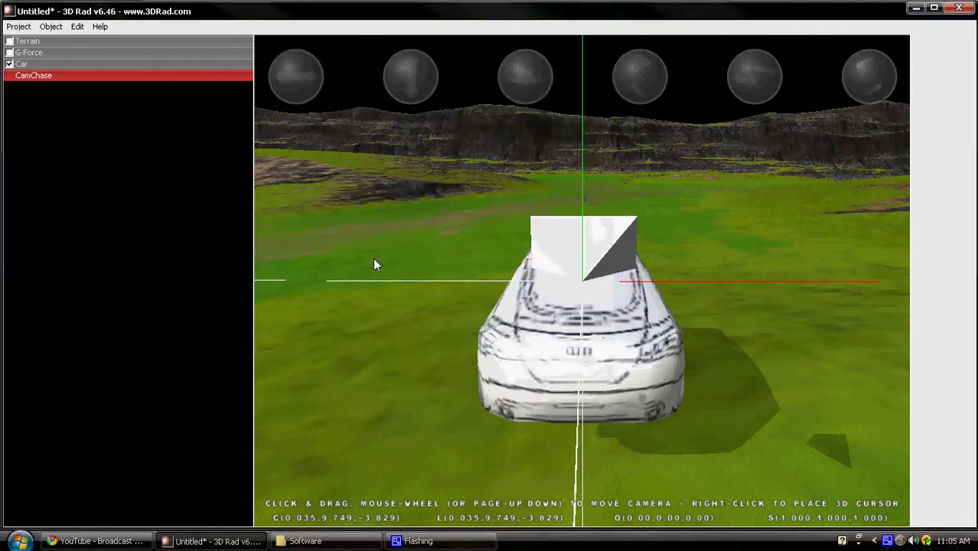
# Step: Merge the SPEED SETTING project from the projects folder into the Audi scene
pyautogui.click(30, 61)
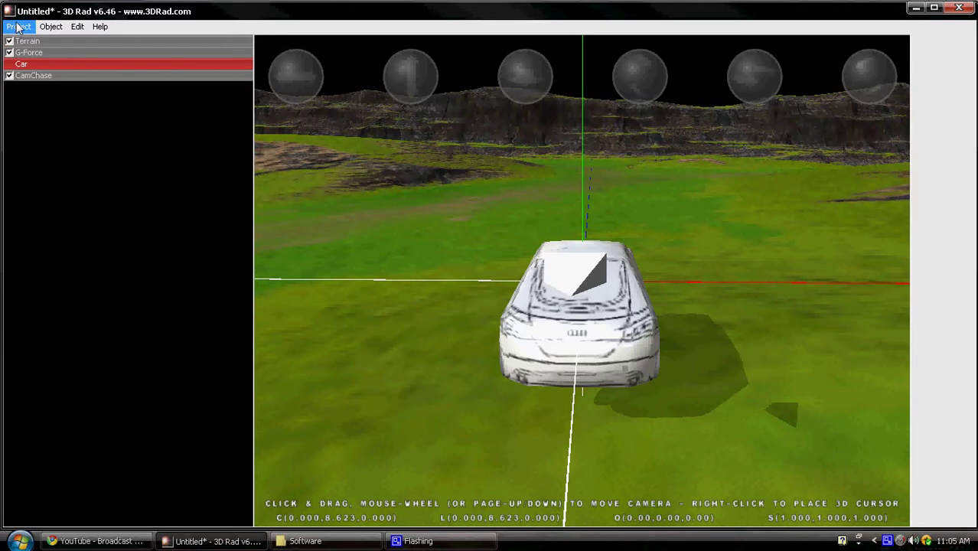
pyautogui.click(17, 28)
pyautogui.click(58, 81)
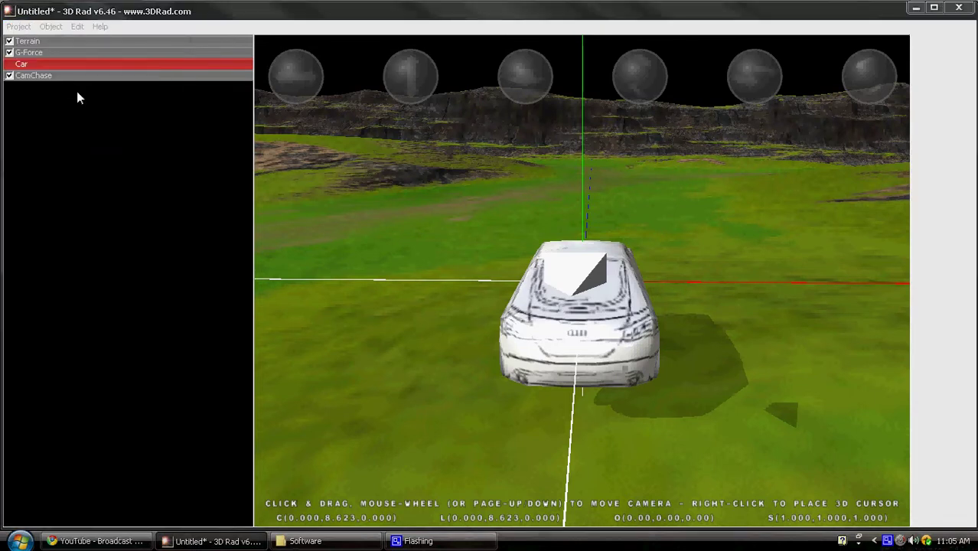
pyautogui.scroll(-6, 563, 183)
pyautogui.scroll(-5, 545, 187)
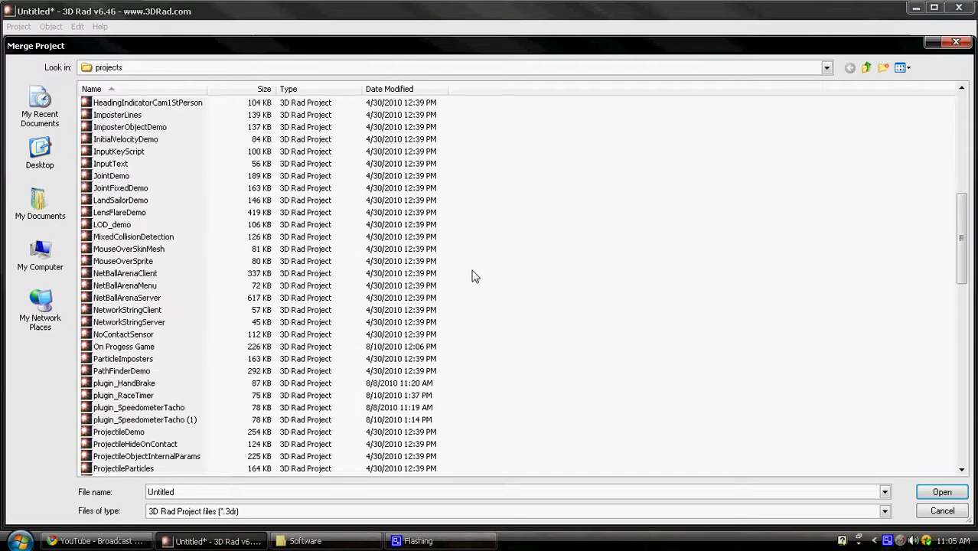
pyautogui.scroll(-5, 459, 283)
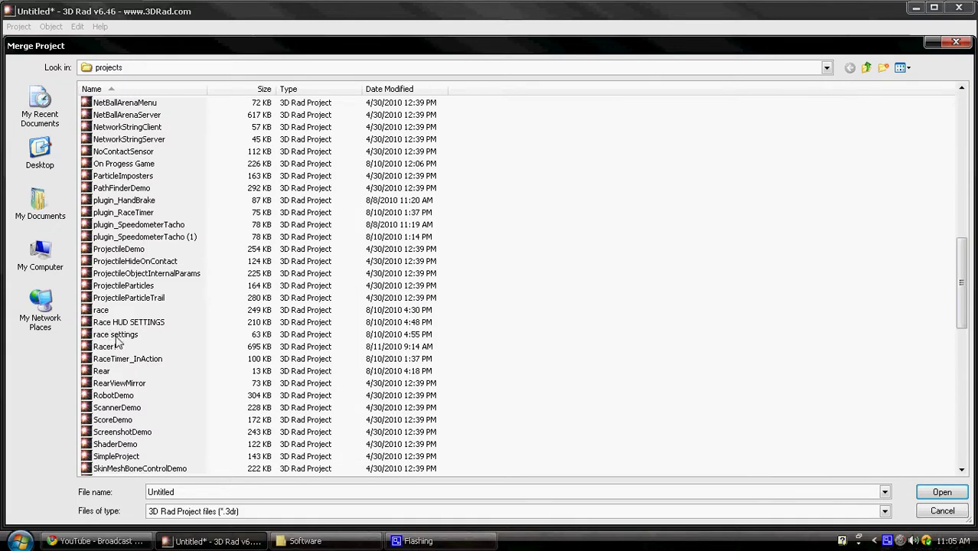
pyautogui.moveTo(115, 334)
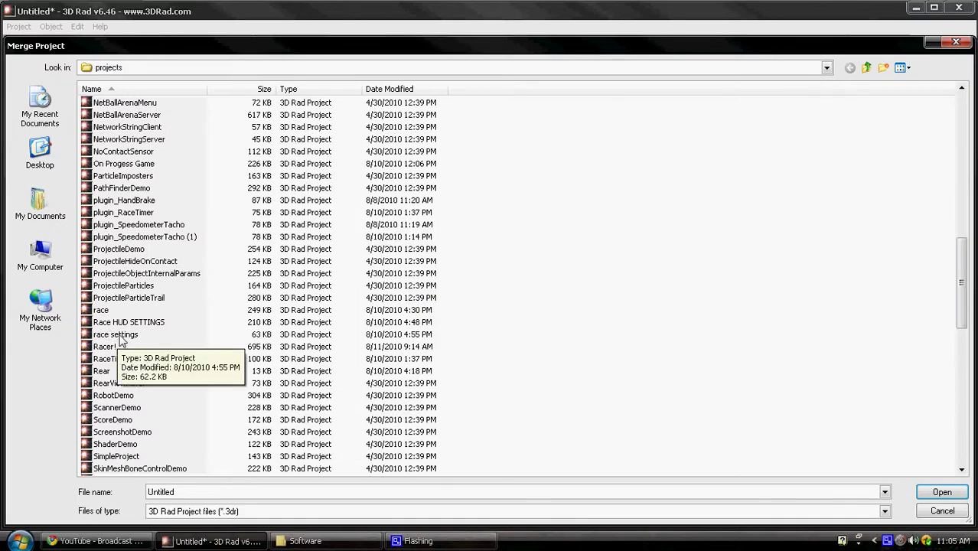
pyautogui.click(120, 335)
pyautogui.scroll(-3, 153, 343)
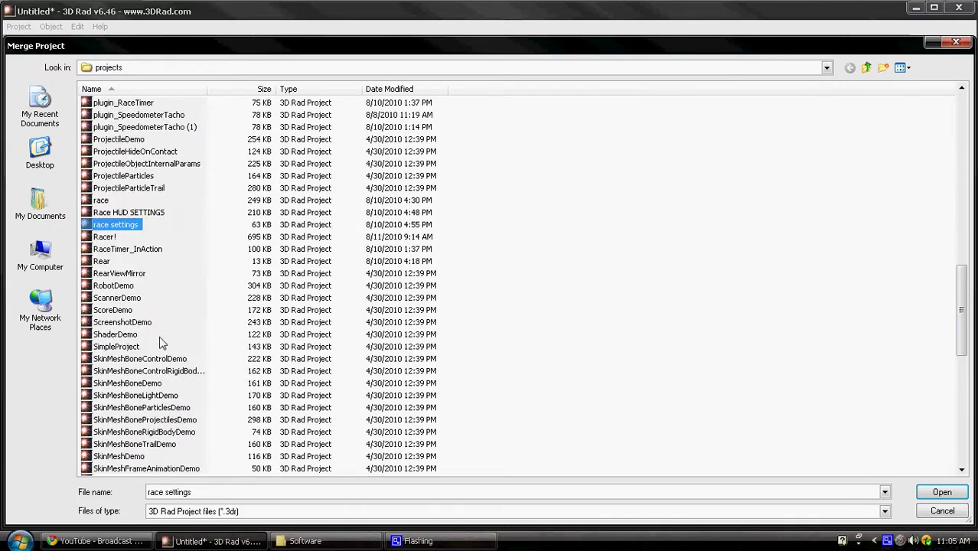
pyautogui.scroll(-5, 183, 379)
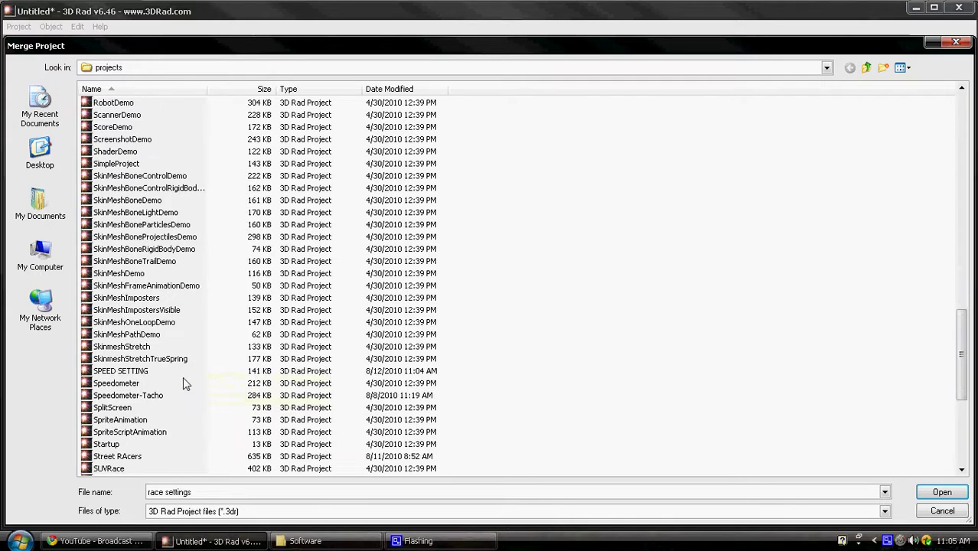
pyautogui.click(134, 373)
pyautogui.doubleClick(138, 378)
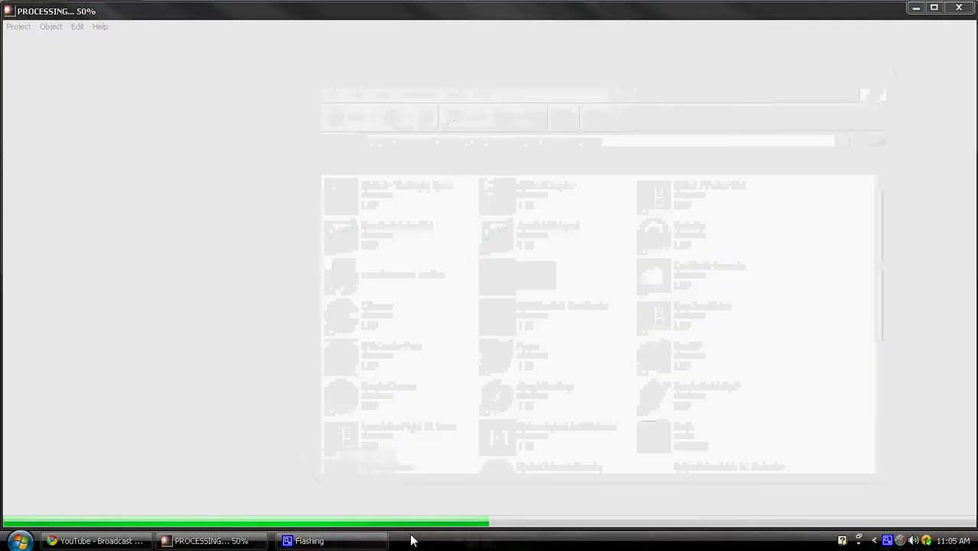
pyautogui.rightClick(141, 542)
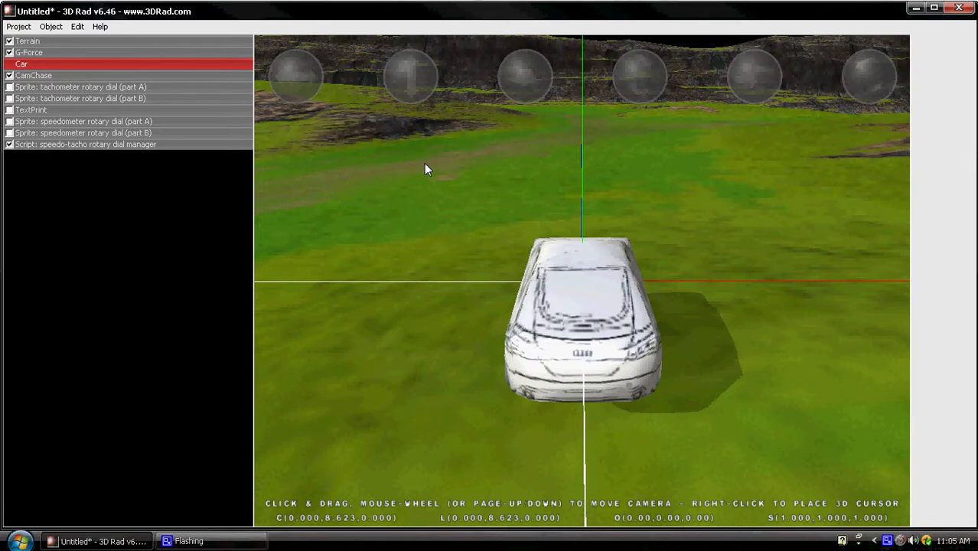
# Step: Run the scene with F5 and accelerate the Audi to test the dials
pyautogui.press('F5')
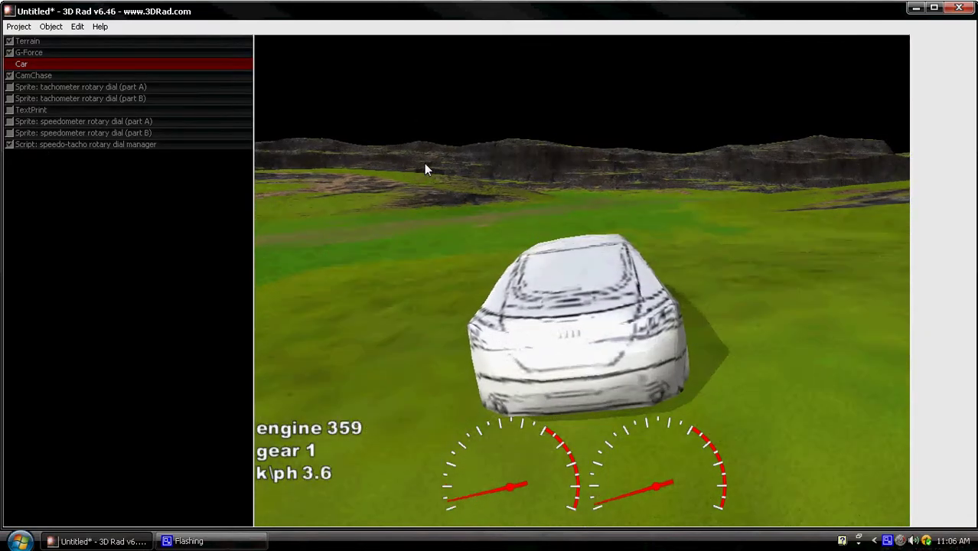
pyautogui.press('Up')
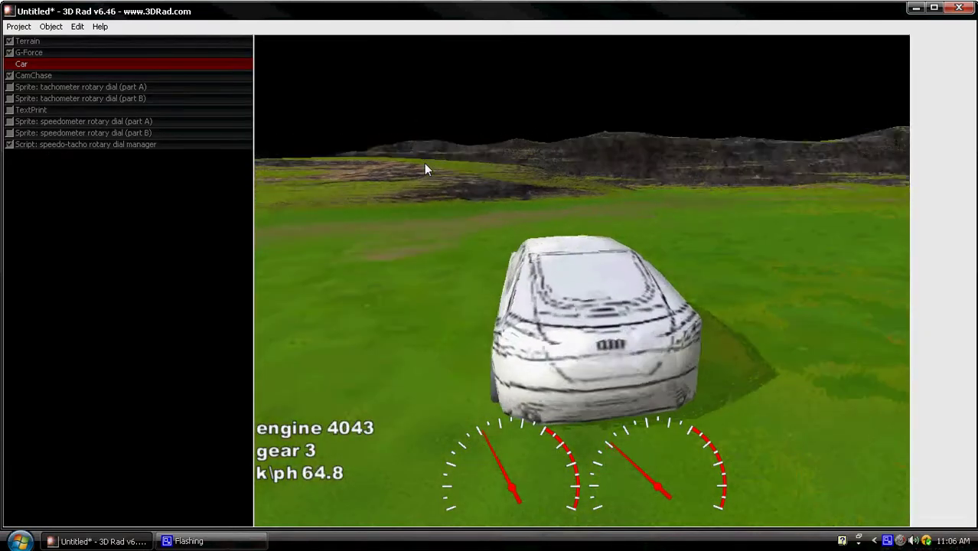